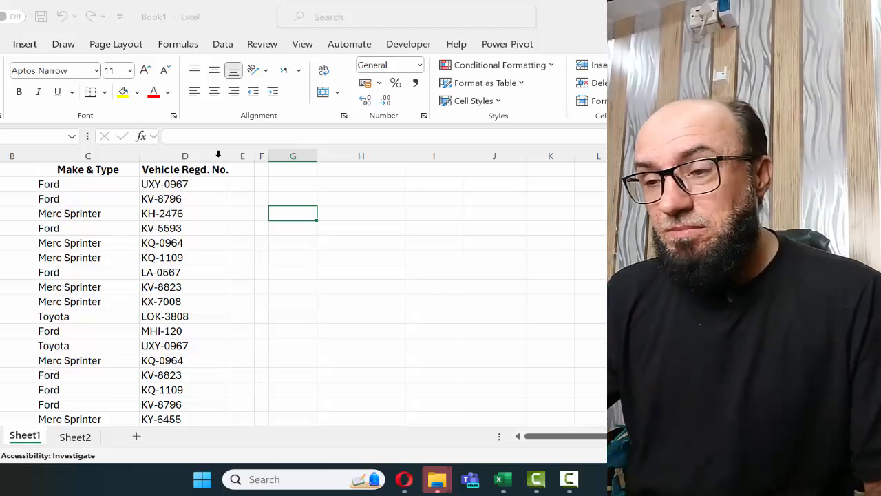
# Review the Make & Type and Vehicle Regd. No. columns down to the end of the data
pyautogui.press('Up')
pyautogui.press('Up')
pyautogui.press('Up')
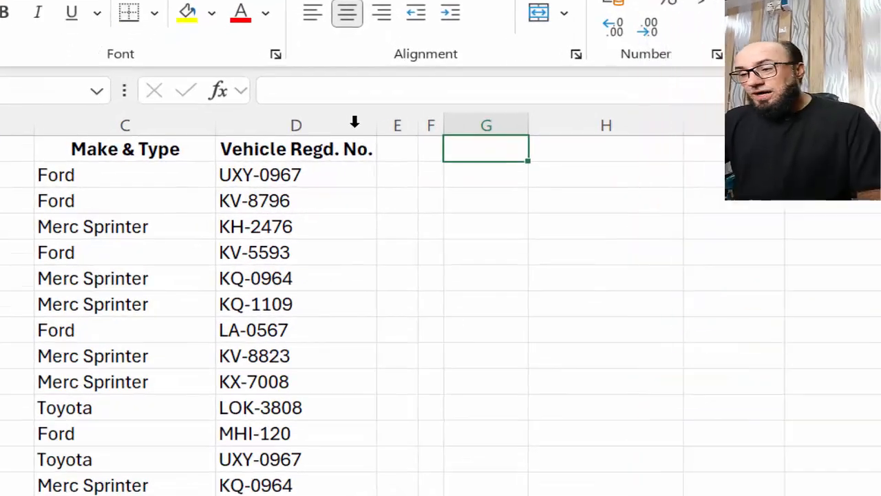
pyautogui.press('Left')
pyautogui.press('Left')
pyautogui.press('Left')
pyautogui.press('Left')
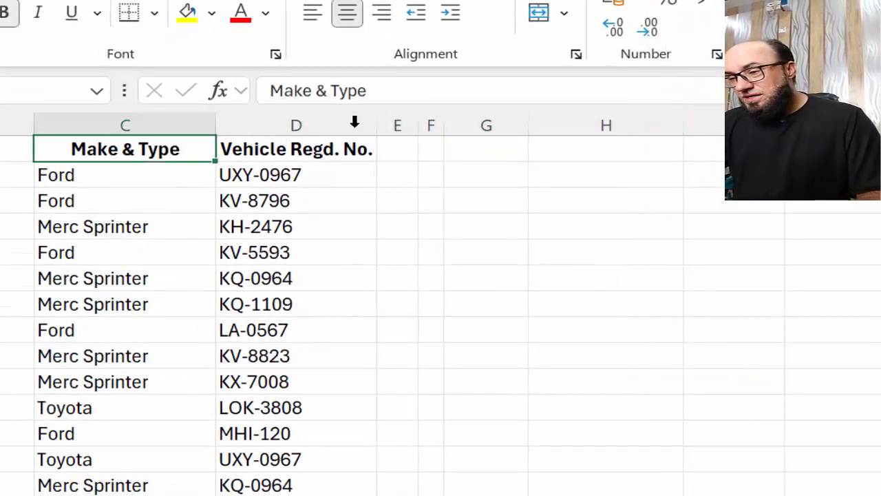
pyautogui.press('Down')
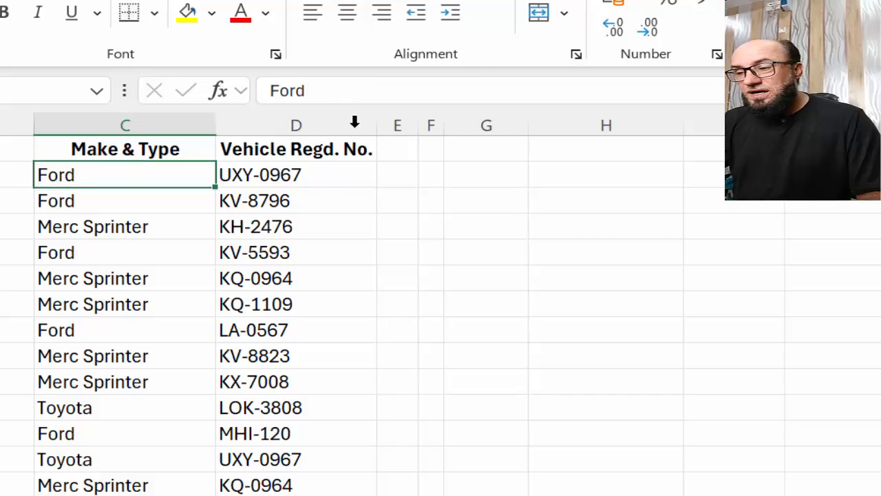
pyautogui.press('Up')
pyautogui.press('Right')
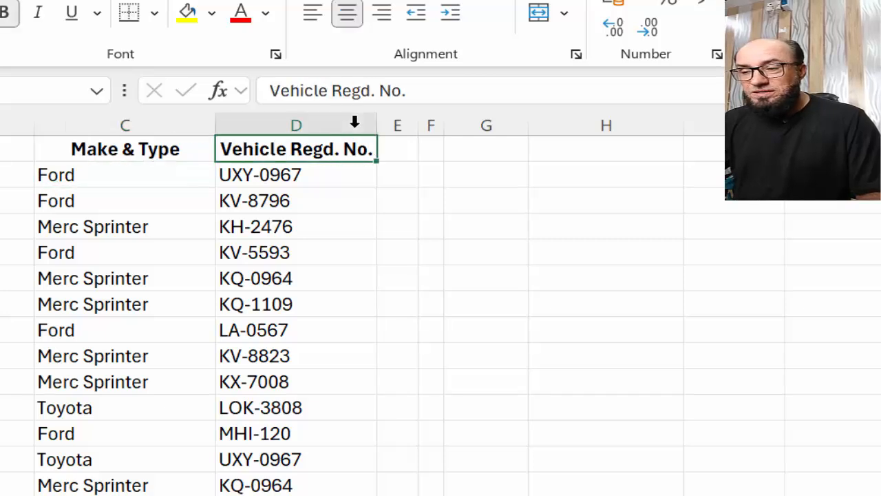
pyautogui.click(355, 122)
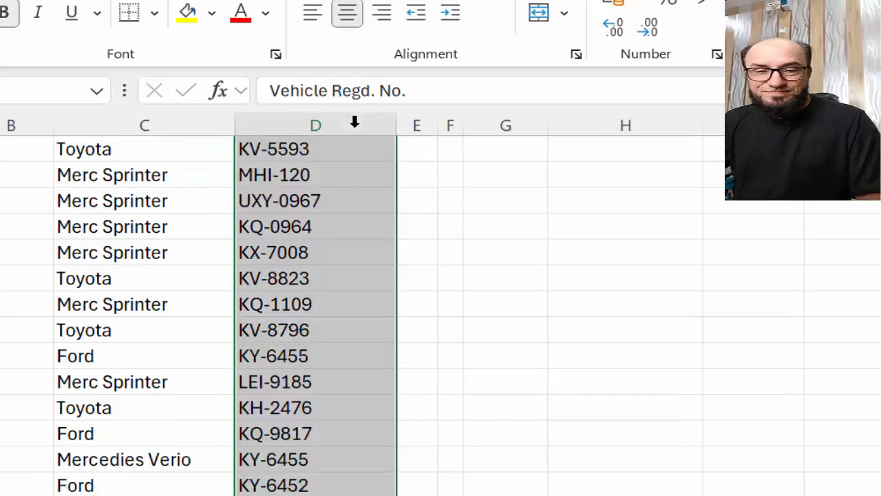
pyautogui.hotkey('ctrl', 'shift', 'Up')
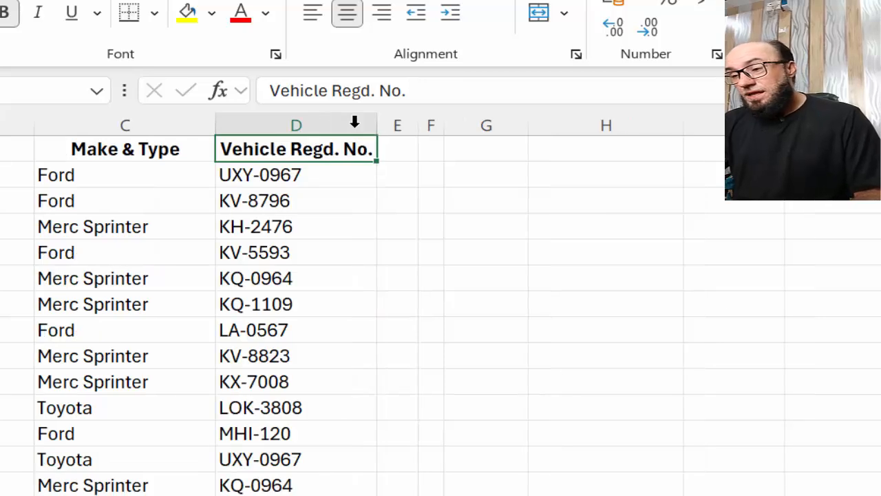
# Copy Ford from the first data row of the Make & Type column into cell H1
pyautogui.press('Down')
pyautogui.press('Left')
pyautogui.press('Left')
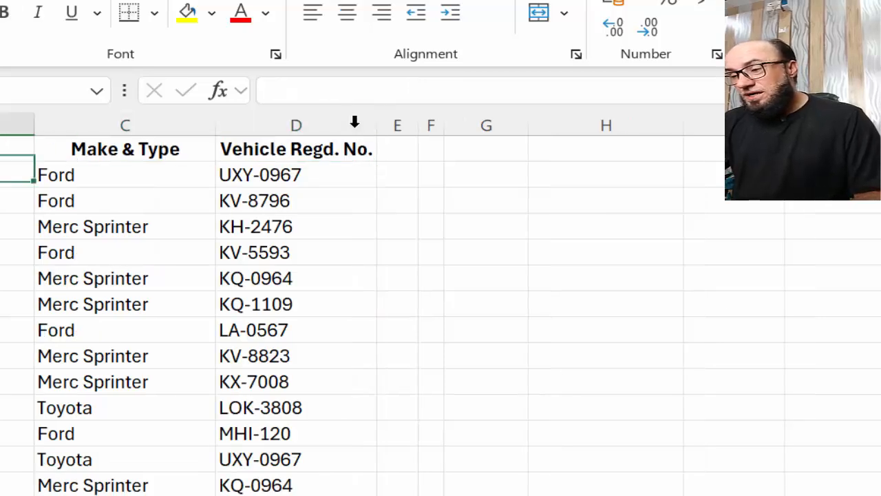
pyautogui.press('Right')
pyautogui.hotkey('ctrl', 'c')
pyautogui.press('Right')
pyautogui.press('Right')
pyautogui.press('Right')
pyautogui.press('Right')
pyautogui.press('Right')
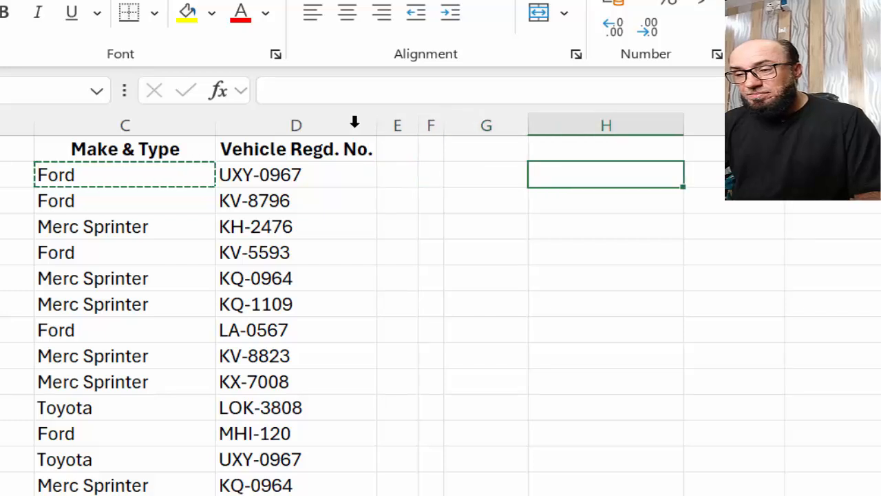
pyautogui.press('Up')
pyautogui.press('Return')
# Copy the first Merc Sprinter entry of the Make & Type column into cell I1, beside Ford
pyautogui.press('Down')
pyautogui.press('Left')
pyautogui.press('Left')
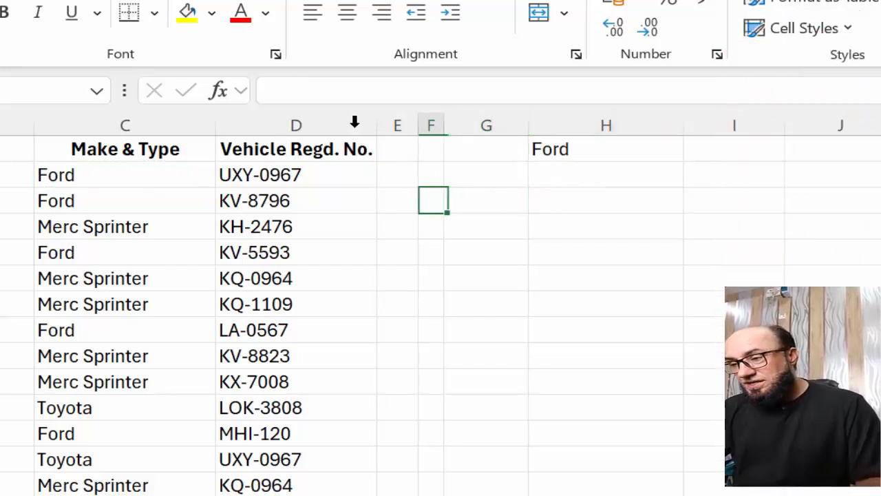
pyautogui.press('Down')
pyautogui.press('Left')
pyautogui.press('Left')
pyautogui.press('Left')
pyautogui.hotkey('ctrl', 'c')
pyautogui.press('Up')
pyautogui.press('Up')
pyautogui.press('Right')
pyautogui.press('Right')
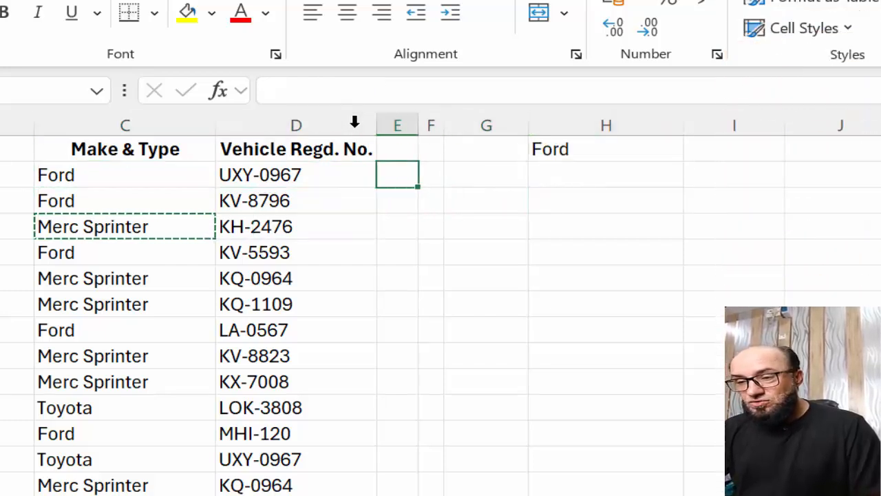
pyautogui.press('Right')
pyautogui.press('Right')
pyautogui.press('Right')
pyautogui.press('Right')
pyautogui.press('Up')
pyautogui.press('Return')
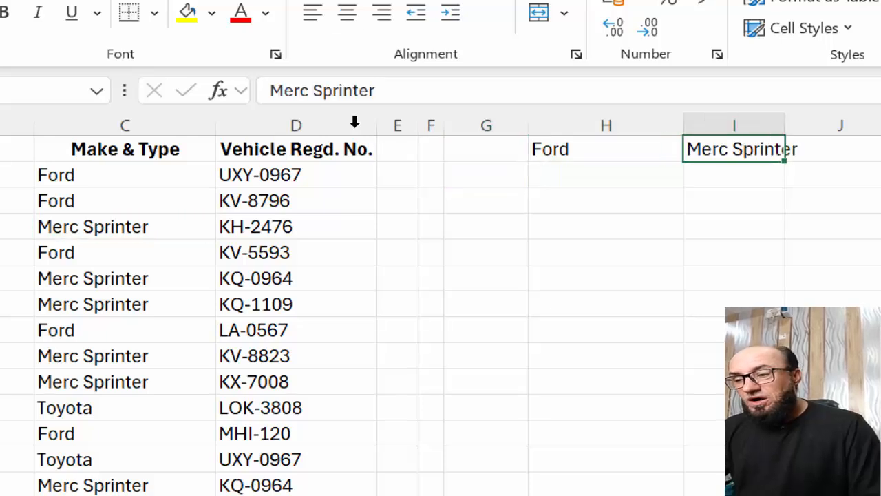
# Copy the first two Ford registration numbers from D2:D3 to the cells below the Ford heading, starting at H2
pyautogui.press('Left')
pyautogui.press('Left')
pyautogui.press('Left')
pyautogui.press('Left')
pyautogui.press('Down')
pyautogui.press('Left')
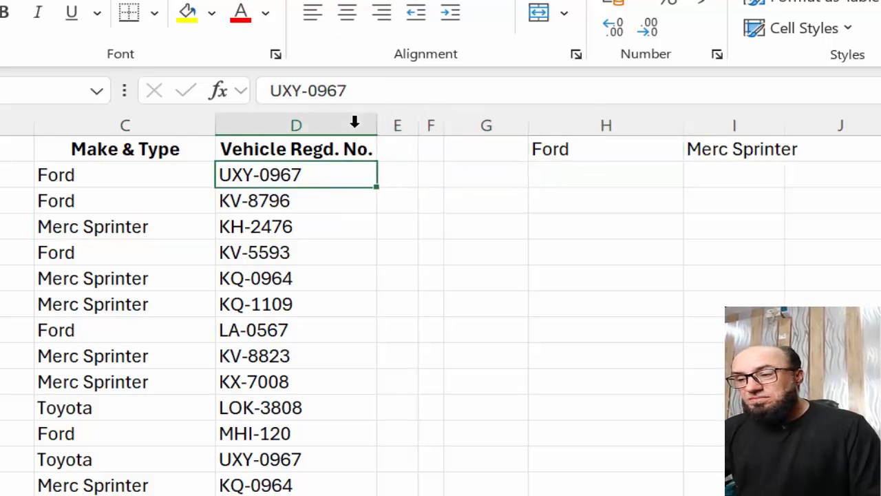
pyautogui.hotkey('shift', 'Down')
pyautogui.hotkey('ctrl', 'c')
pyautogui.press('Right')
pyautogui.press('Right')
pyautogui.press('Right')
pyautogui.press('Right')
pyautogui.press('Return')
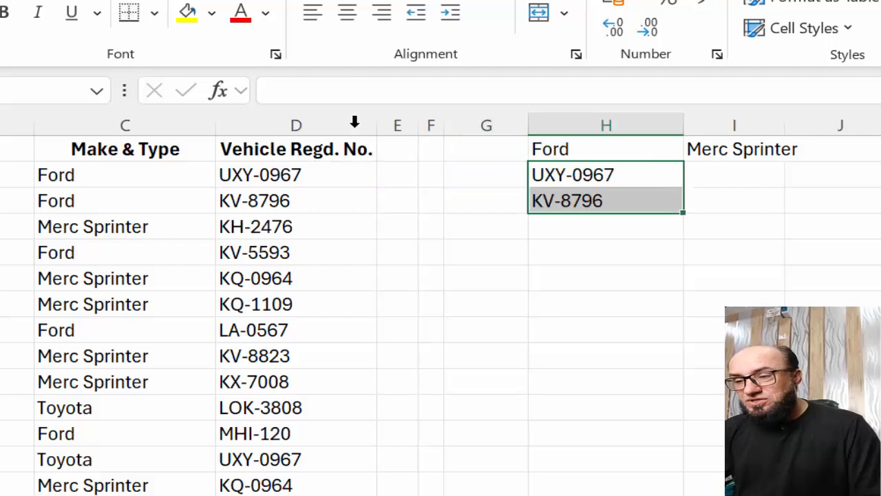
# Copy the first Merc Sprinter registration number from D4 into I2, below the Merc Sprinter heading
pyautogui.press('Down')
pyautogui.press('Down')
pyautogui.press('Left')
pyautogui.press('Left')
pyautogui.press('Left')
pyautogui.press('Left')
pyautogui.hotkey('ctrl', 'c')
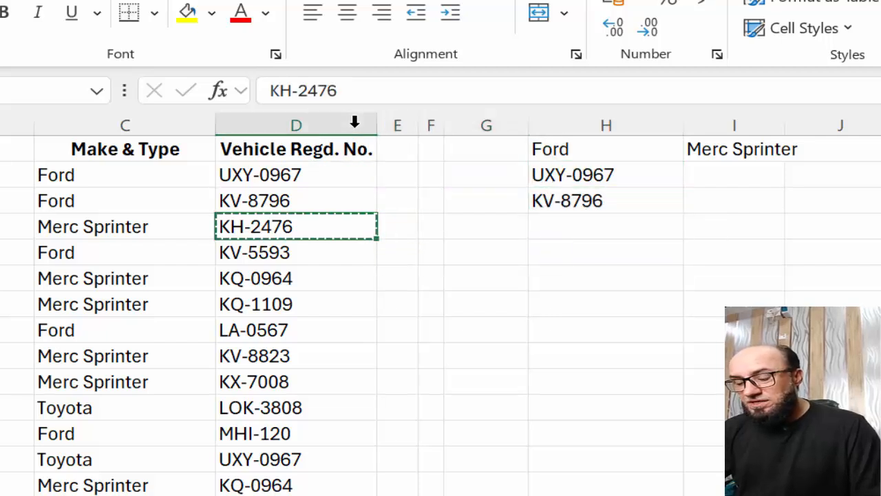
pyautogui.press('Up')
pyautogui.press('Right')
pyautogui.press('Right')
pyautogui.press('Right')
pyautogui.press('Right')
pyautogui.press('Right')
pyautogui.press('Up')
pyautogui.press('Return')
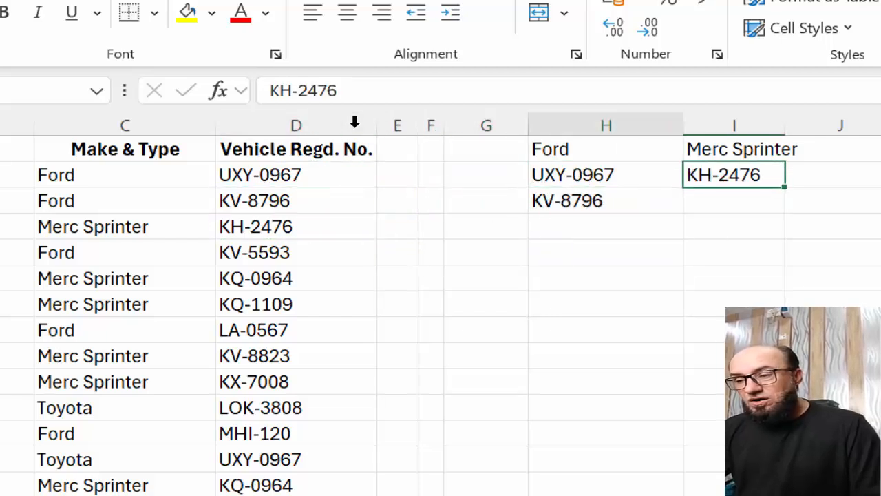
# Clear the sample registration numbers from H2:I3 below the Ford and Merc Sprinter headings
pyautogui.press('Left')
pyautogui.press('Left')
pyautogui.press('Left')
pyautogui.press('Left')
pyautogui.press('Left')
pyautogui.hotkey('ctrl', 'shift', 'Down')
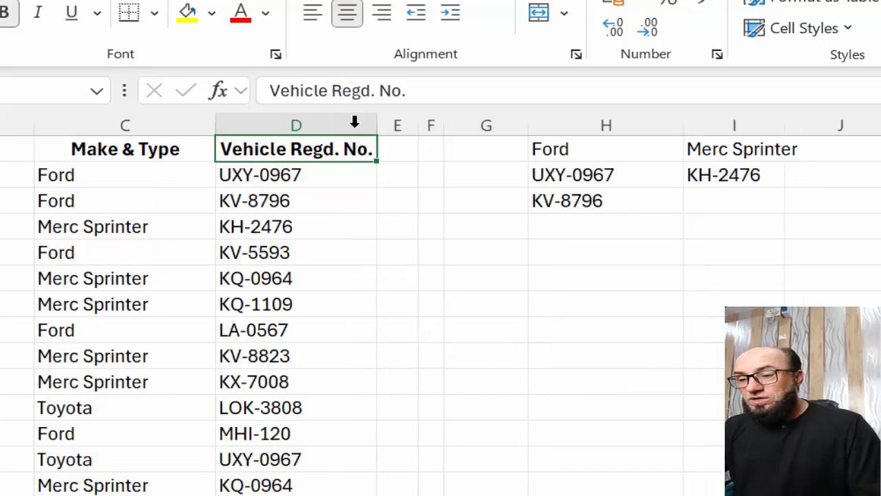
pyautogui.press('Down')
pyautogui.press('Right')
pyautogui.press('Right')
pyautogui.press('Right')
pyautogui.press('Right')
pyautogui.hotkey('shift', 'Right')
pyautogui.hotkey('shift', 'Down')
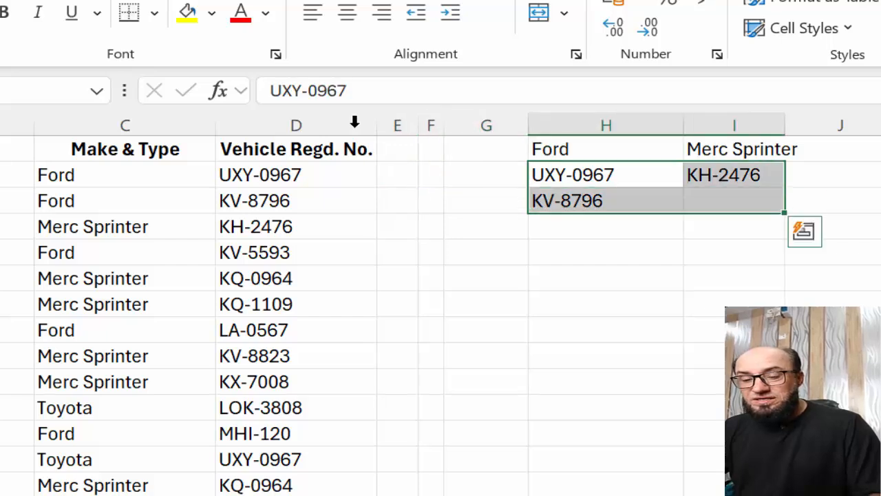
pyautogui.press('Delete')
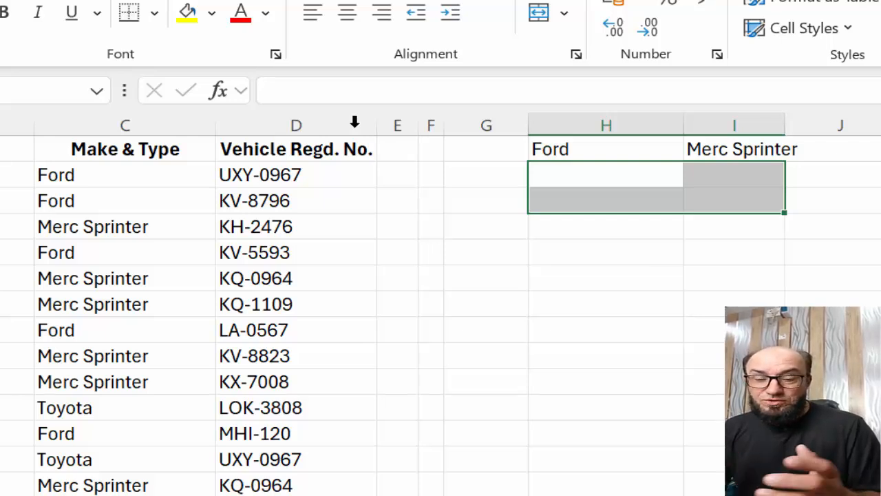
pyautogui.press('Down')
pyautogui.press('Up')
pyautogui.write('=fil')
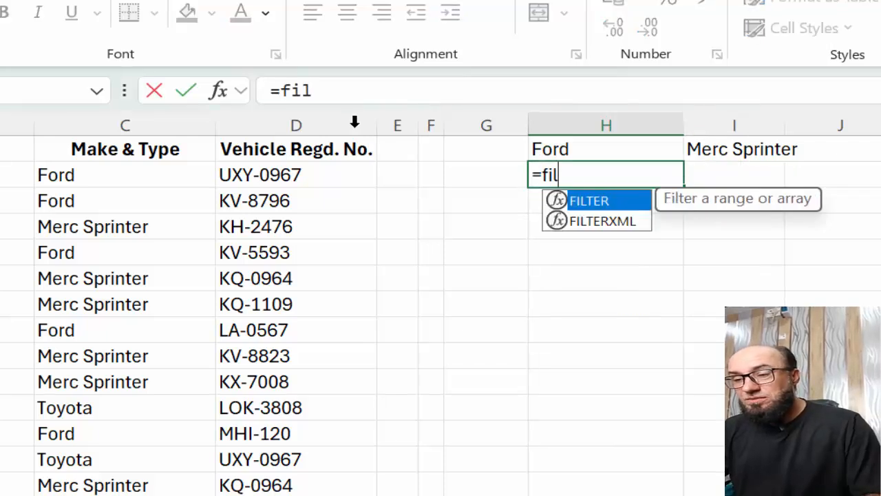
pyautogui.press('Tab')
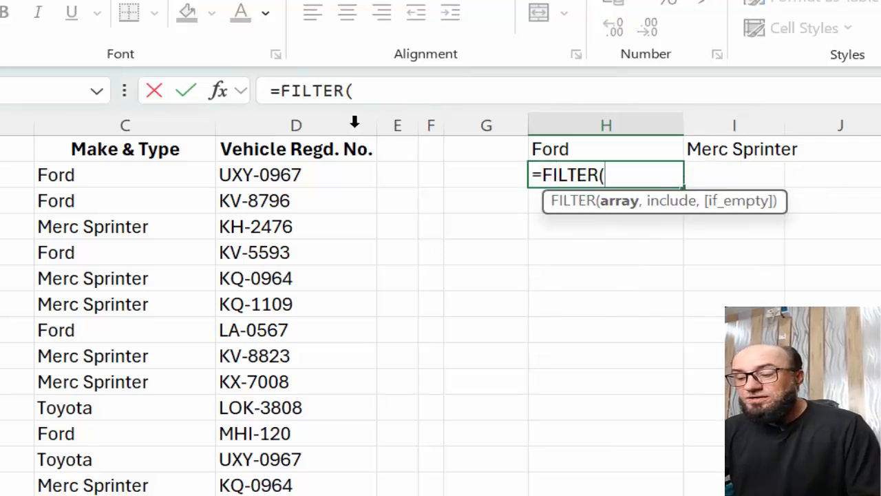
pyautogui.press('Escape')
# Copy all Make & Type values from C2 down to the last entry and paste them into column H from H2
pyautogui.press('Left')
pyautogui.press('Left')
pyautogui.press('Left')
pyautogui.press('Left')
pyautogui.press('Left')
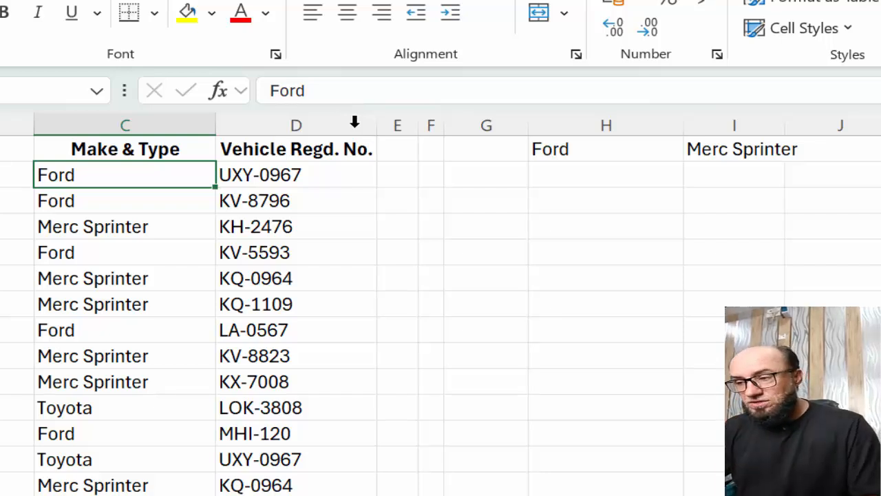
pyautogui.hotkey('ctrl', 'shift', 'Down')
pyautogui.hotkey('ctrl', 'c')
pyautogui.hotkey('ctrl', 'Up')
pyautogui.press('Right')
pyautogui.press('Right')
pyautogui.press('Right')
pyautogui.press('Right')
pyautogui.press('Right')
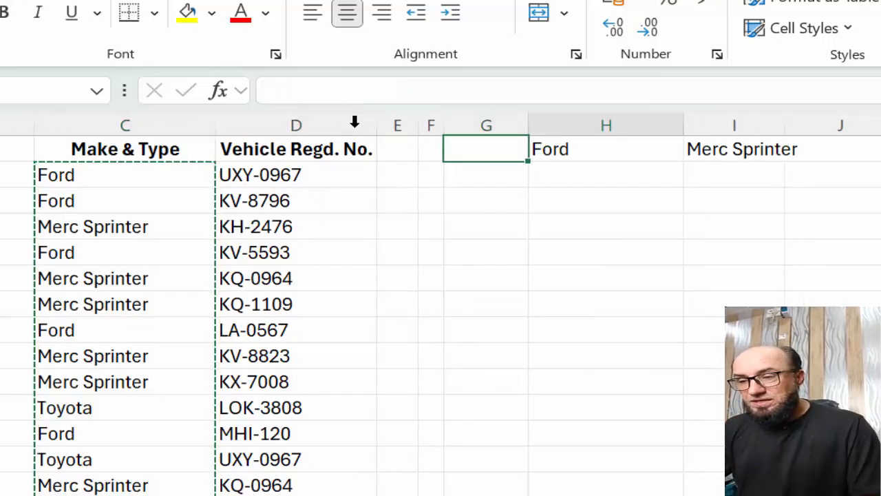
pyautogui.press('Right')
pyautogui.press('Down')
pyautogui.hotkey('ctrl', 'v')
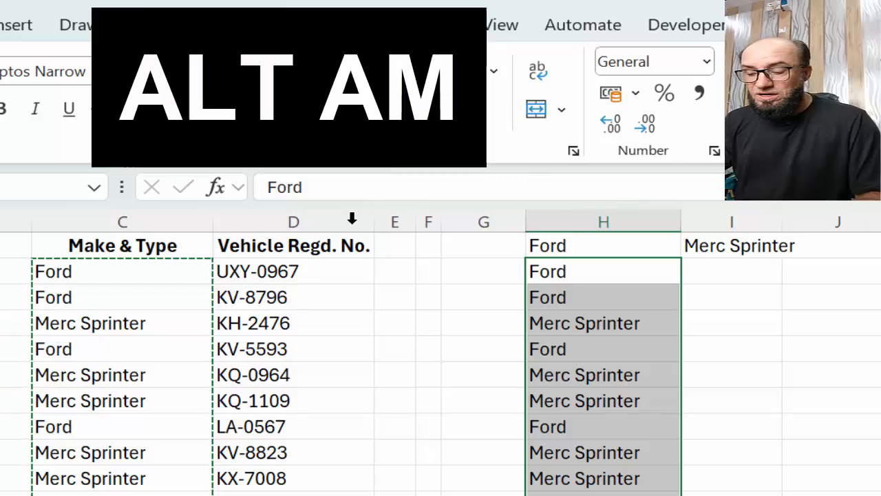
# Remove duplicates from the pasted list in column H, continuing with the current selection only
pyautogui.hotkey('alt', 'a')
pyautogui.press('m')
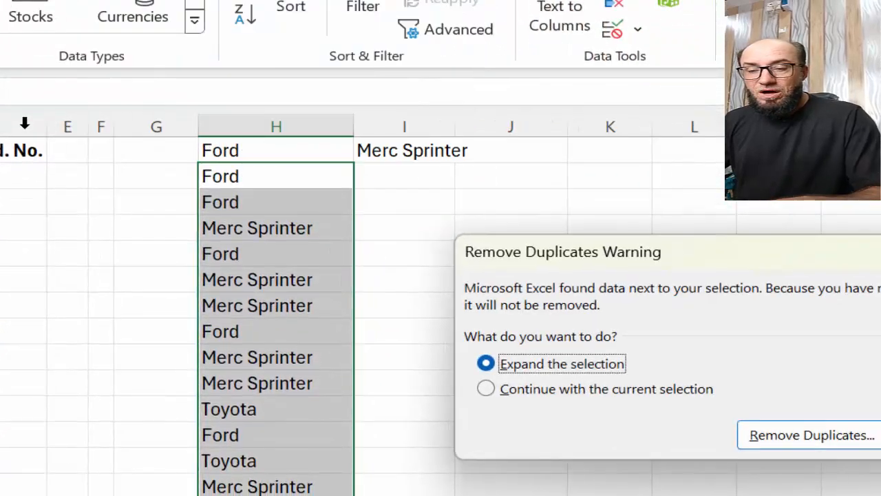
pyautogui.hotkey('alt', 'c')
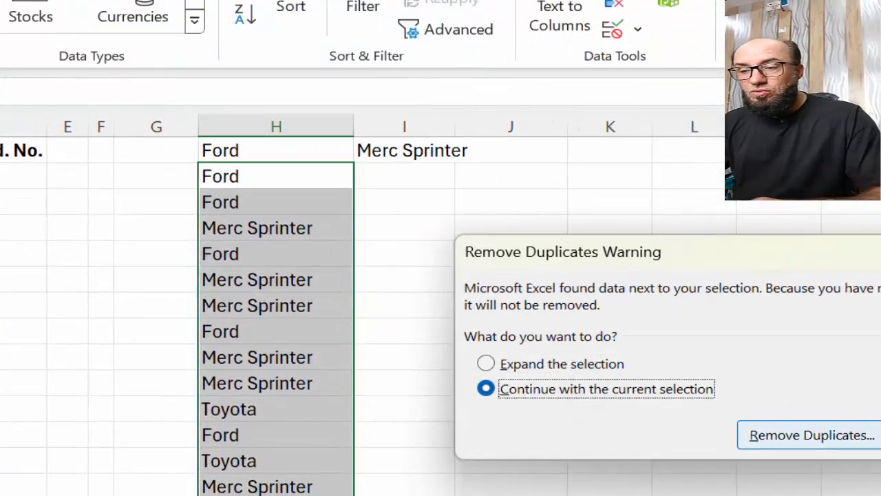
pyautogui.press('Return')
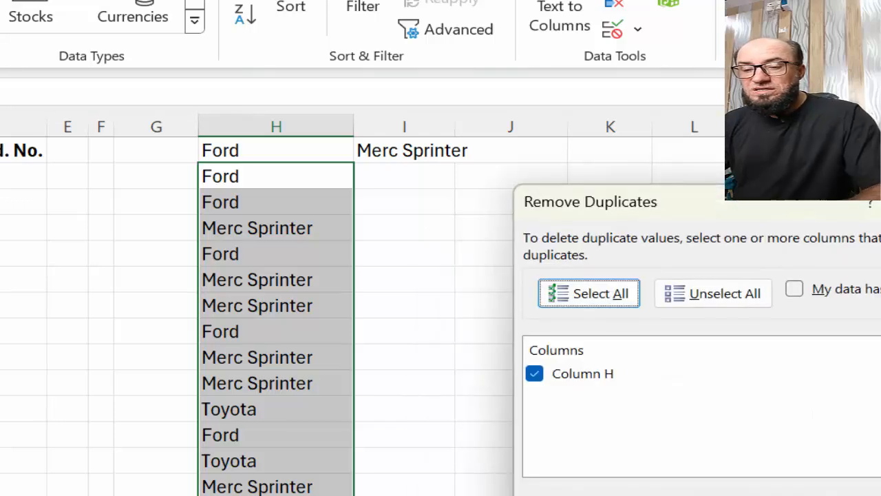
pyautogui.press('Return')
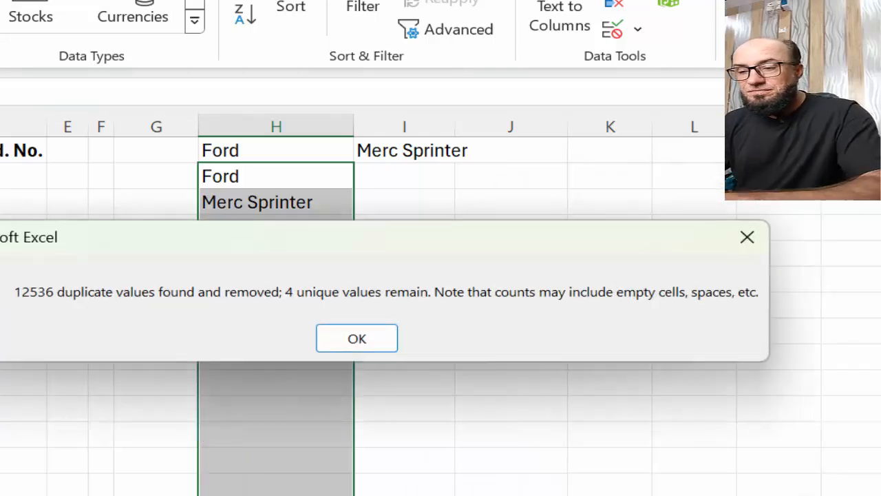
pyautogui.press('Return')
# Clear the Ford and Merc Sprinter headings from H1:I1
pyautogui.press('Up')
pyautogui.hotkey('shift', 'Right')
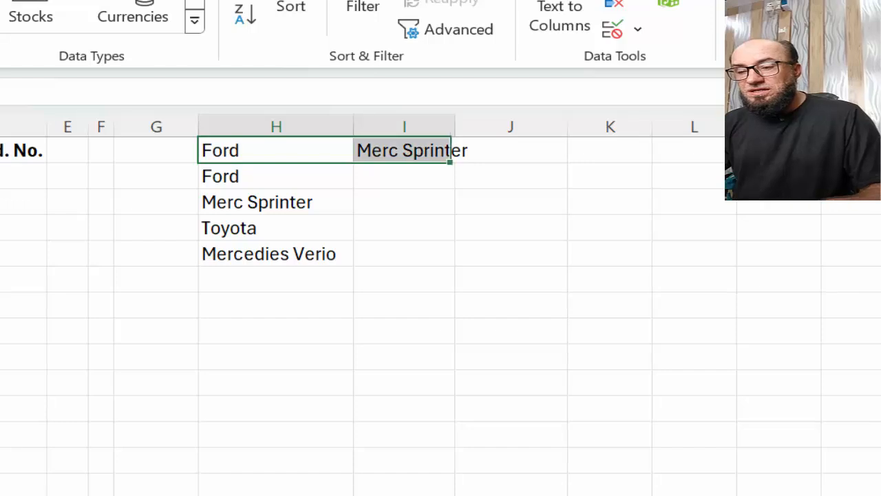
pyautogui.press('Delete')
# Copy the unique makes in H2:H5 and paste them transposed as a row starting at H7
pyautogui.press('Down')
pyautogui.hotkey('ctrl', 'shift', 'Down')
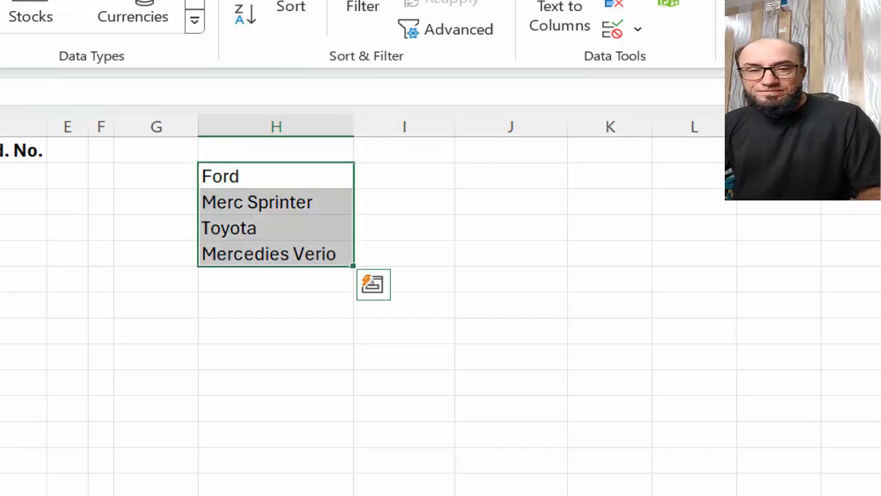
pyautogui.hotkey('ctrl', 'c')
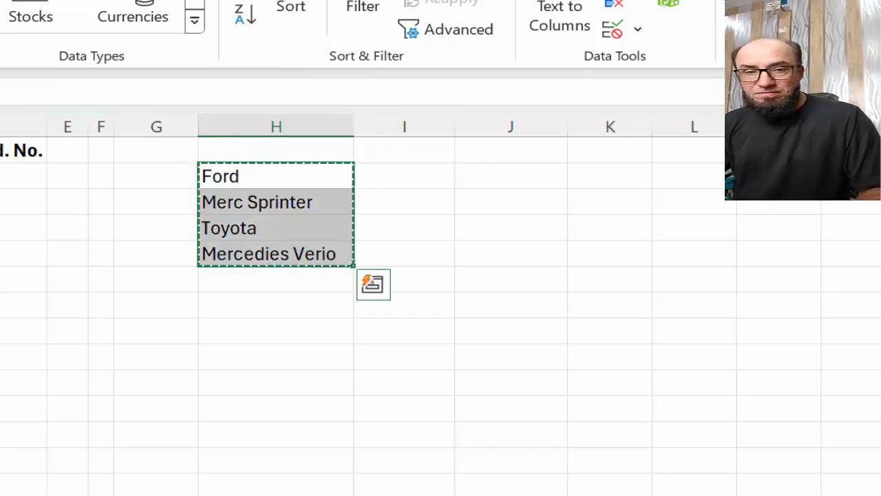
pyautogui.press('Down')
pyautogui.press('Down')
pyautogui.press('Down')
pyautogui.press('Down')
pyautogui.press('Down')
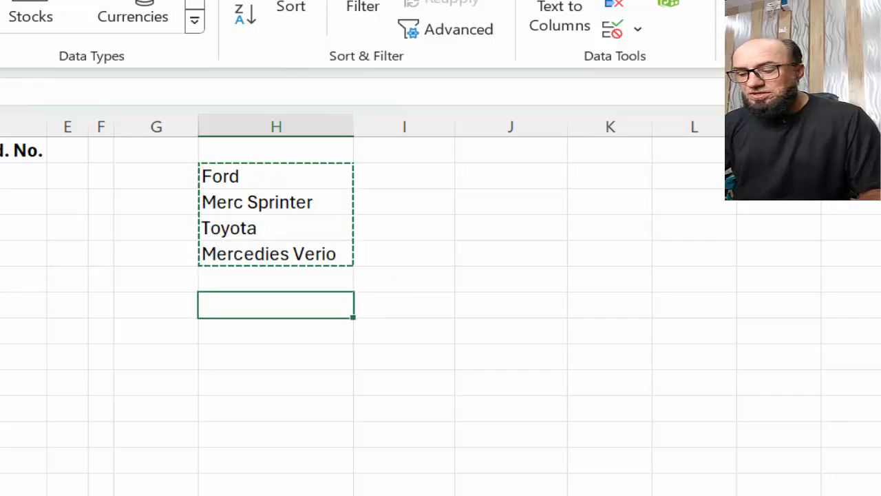
pyautogui.hotkey('ctrl', 'alt', 'v')
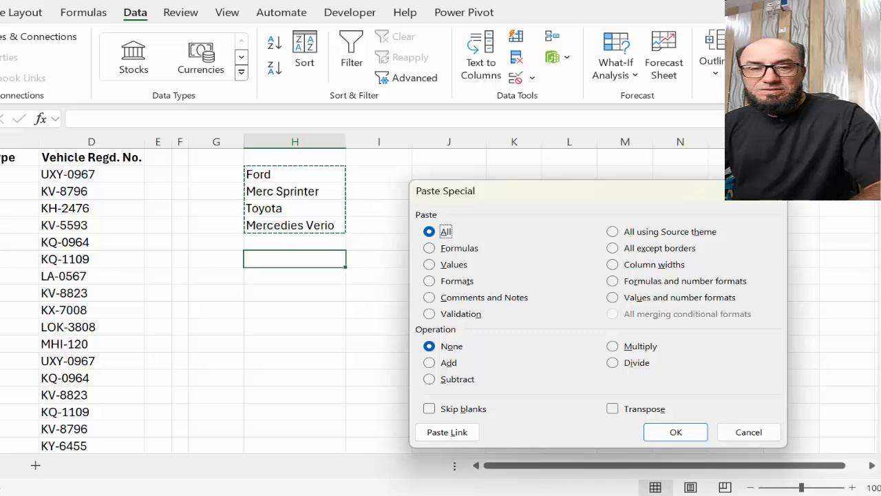
pyautogui.hotkey('alt', 'e')
pyautogui.press('Return')
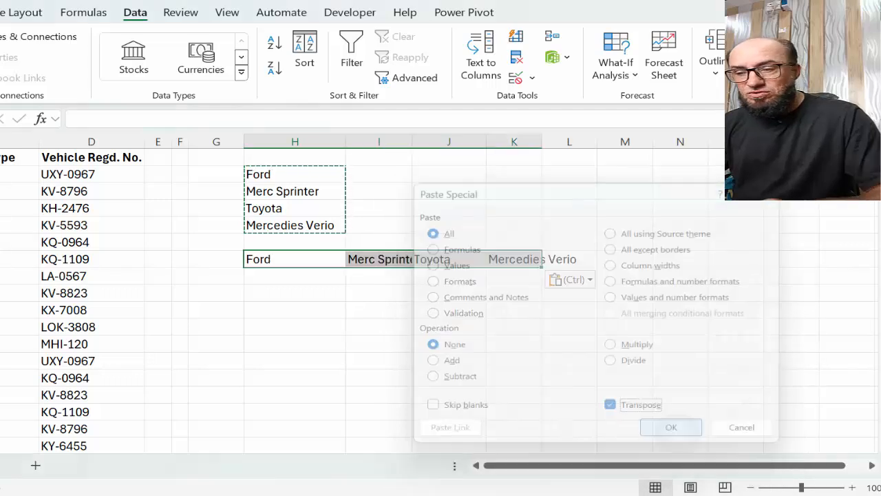
# Delete the vertical list of makes in H2:H5
pyautogui.press('Up')
pyautogui.press('Up')
pyautogui.hotkey('shift', 'Up')
pyautogui.hotkey('shift', 'Up')
pyautogui.hotkey('shift', 'Up')
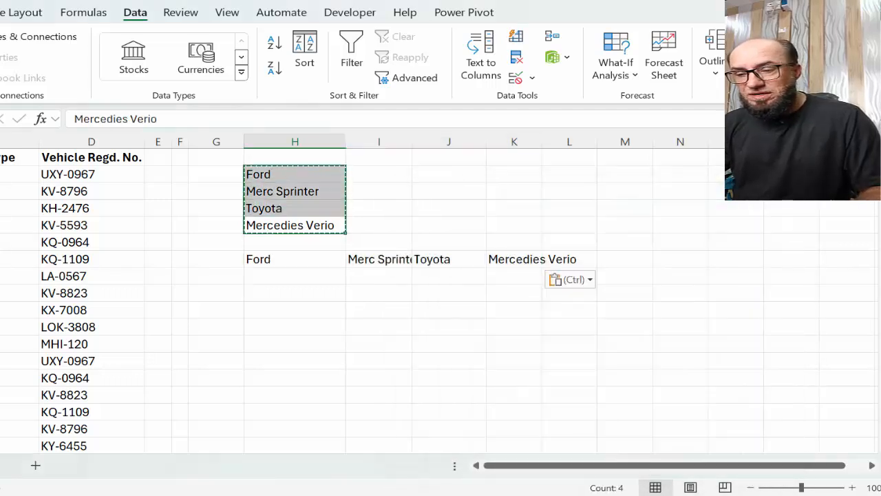
pyautogui.press('Delete')
# Copy the row of makes in H7:K7 and paste it as headings starting at H1
pyautogui.press('Down')
pyautogui.press('Down')
pyautogui.hotkey('ctrl', 'shift', 'Right')
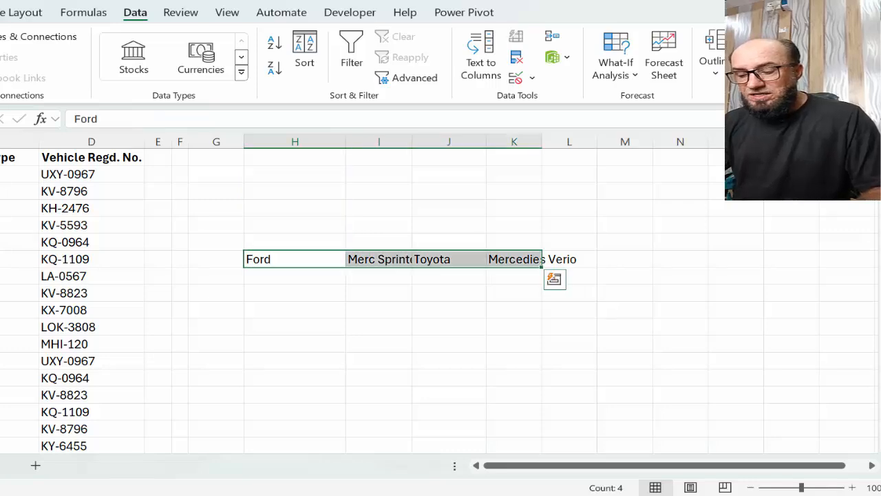
pyautogui.hotkey('ctrl', 'c')
pyautogui.hotkey('ctrl', 'Up')
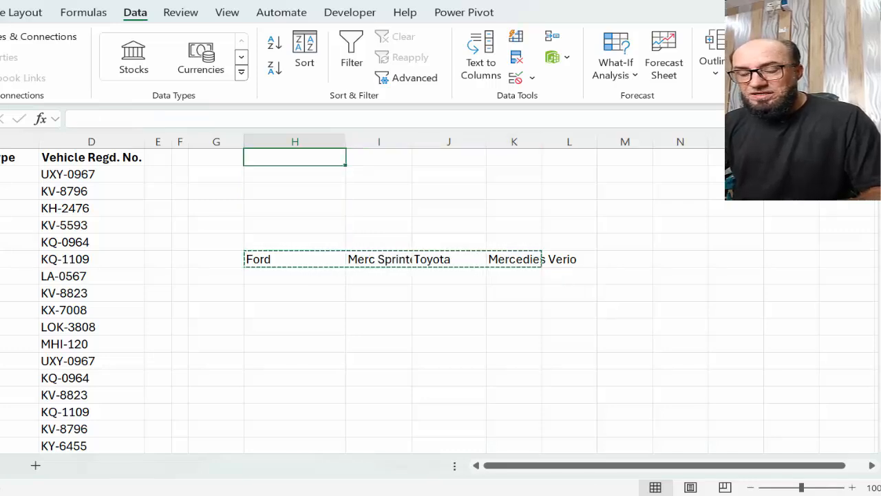
pyautogui.hotkey('ctrl', 'v')
pyautogui.press('Escape')
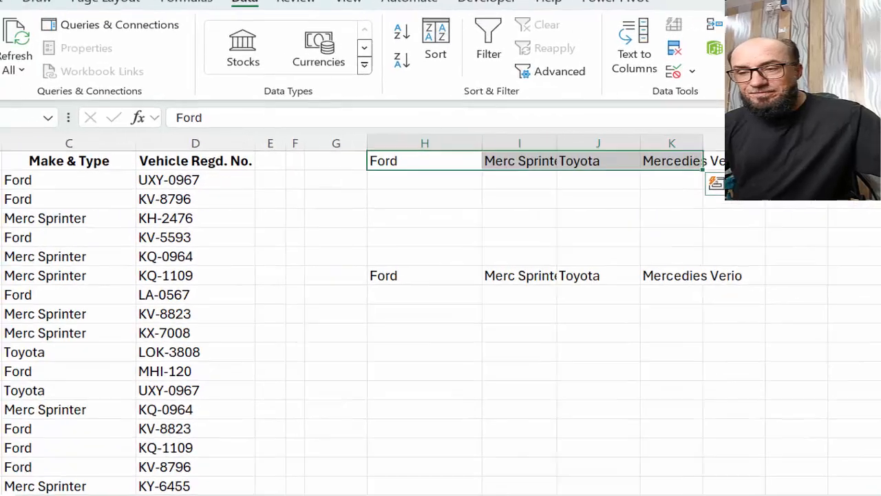
# Fit the make columns' widths to their headings and delete the original row of makes in H7:K7
pyautogui.doubleClick(624, 141)
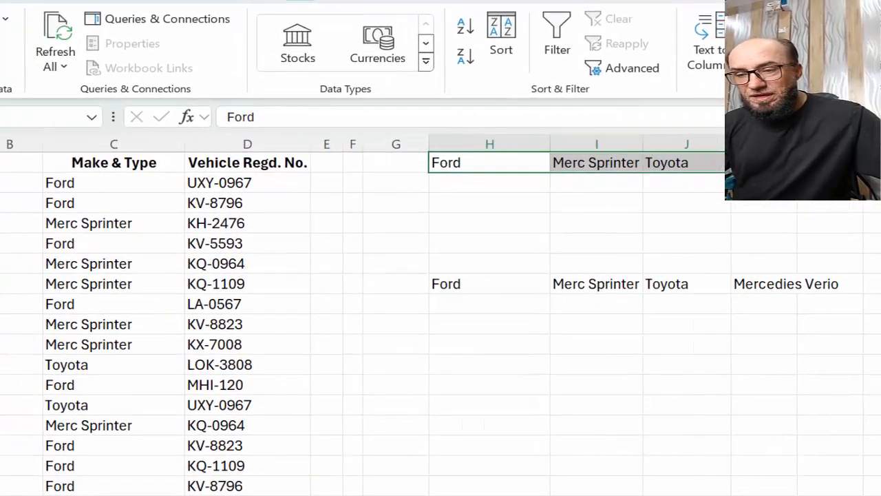
pyautogui.moveTo(502, 282); pyautogui.dragTo(787, 287)
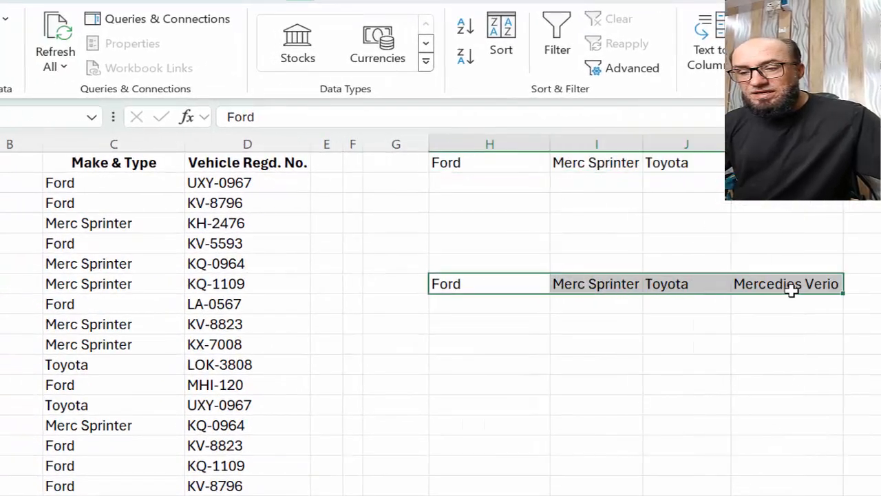
pyautogui.press('Delete')
# Begin a FILTER formula in H2 with the absolute registration number range $D$2:$D$12541 as its array
pyautogui.press('Up')
pyautogui.press('Up')
pyautogui.press('Up')
pyautogui.press('Up')
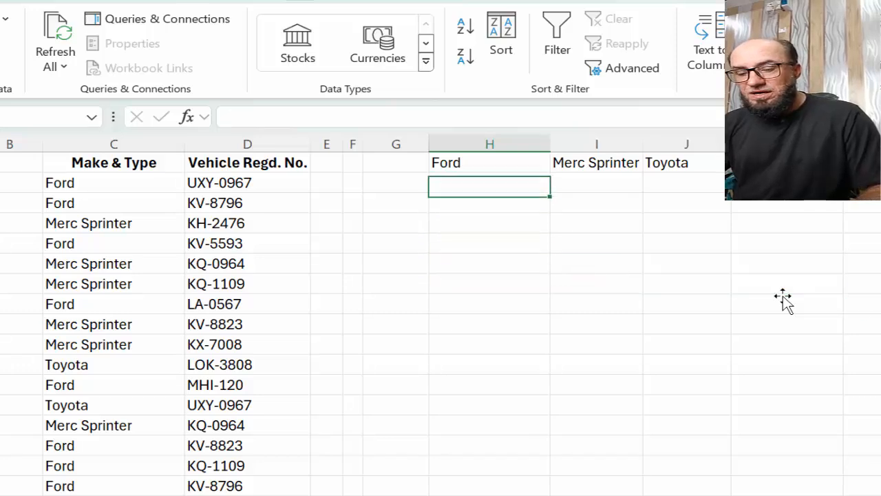
pyautogui.write('=fil')
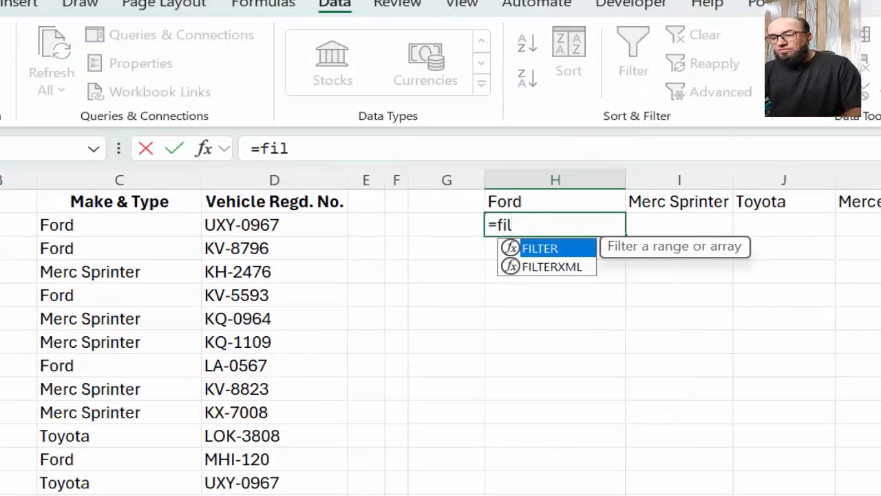
pyautogui.press('Tab')
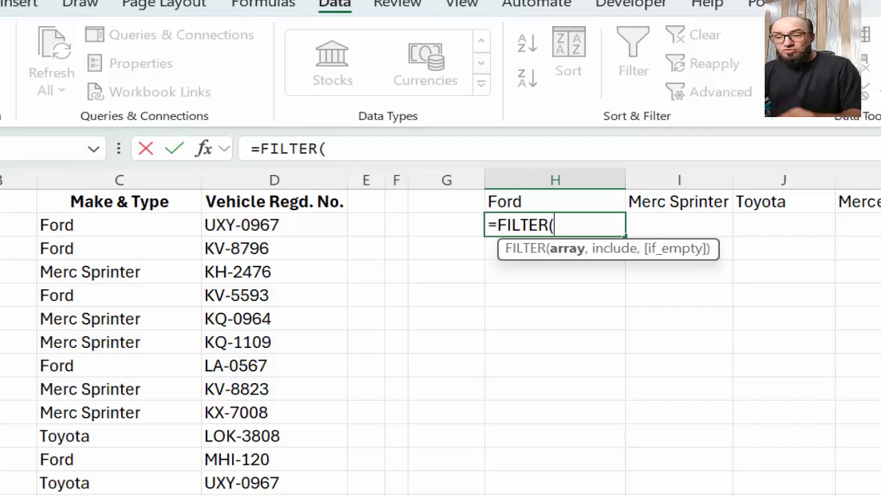
pyautogui.press('Left')
pyautogui.press('Left')
pyautogui.press('Left')
pyautogui.press('Left')
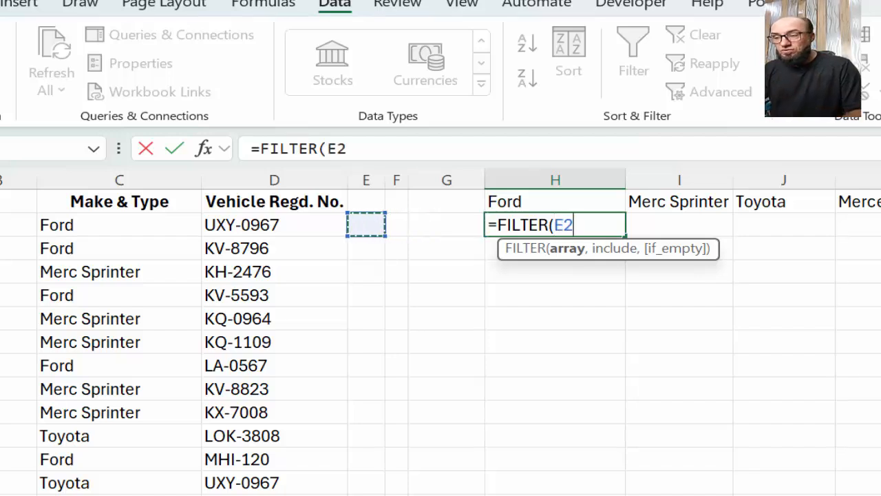
pyautogui.hotkey('ctrl', 'shift', 'Down')
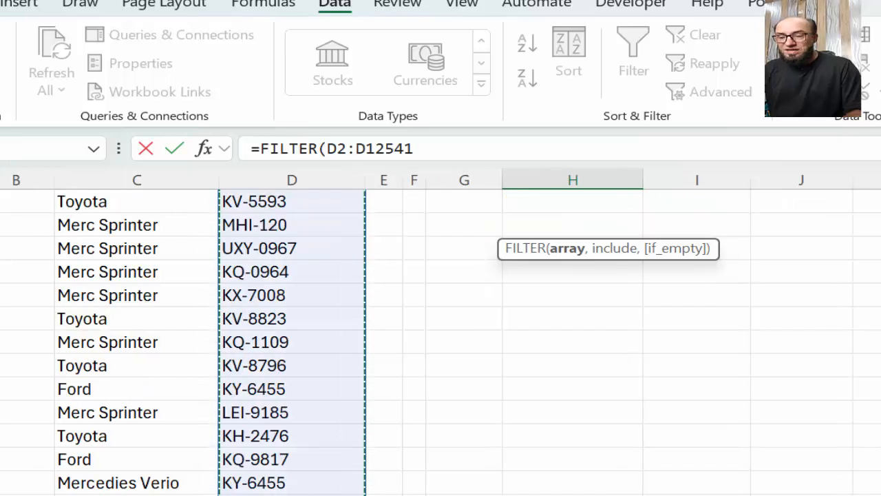
pyautogui.press('F4')
pyautogui.write(',')
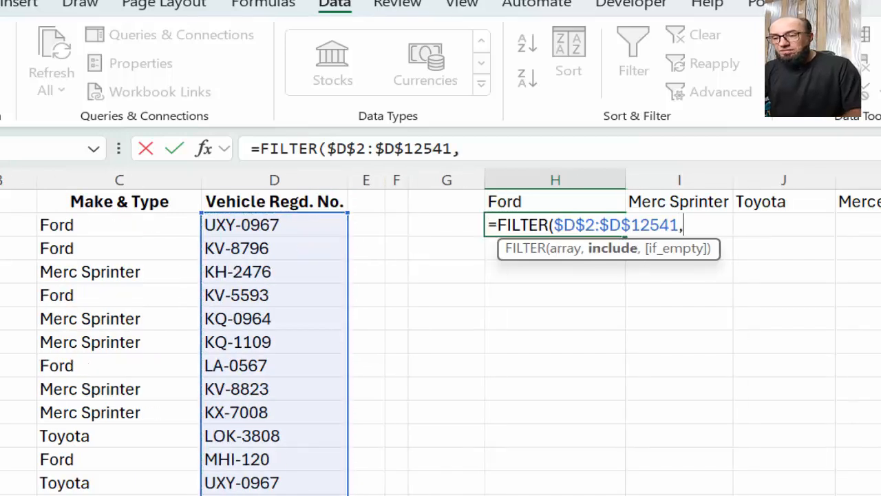
# Complete the FILTER formula in H2 with the condition $C$2:$C$12541=H1 so it returns only Ford registrations
pyautogui.press('Left')
pyautogui.press('Left')
pyautogui.press('Left')
pyautogui.press('Left')
pyautogui.press('Left')
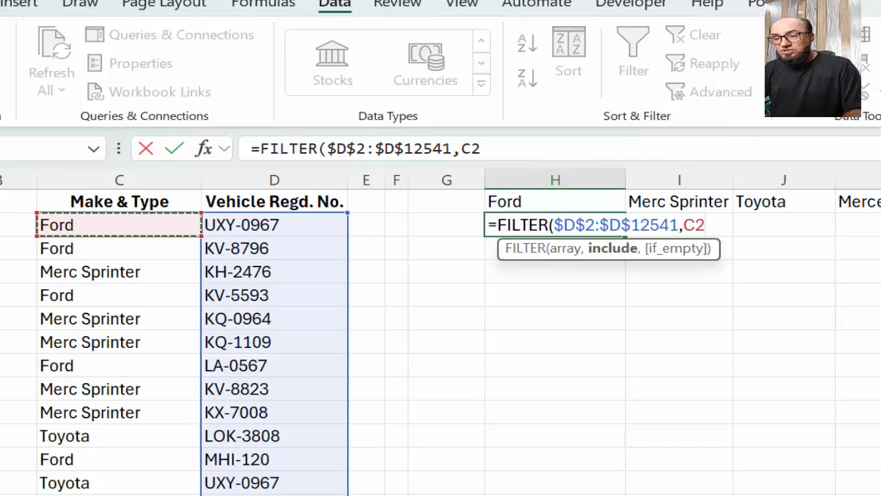
pyautogui.press('Right')
pyautogui.press('Right')
pyautogui.press('Right')
pyautogui.press('Up')
pyautogui.press('Right')
pyautogui.press('Right')
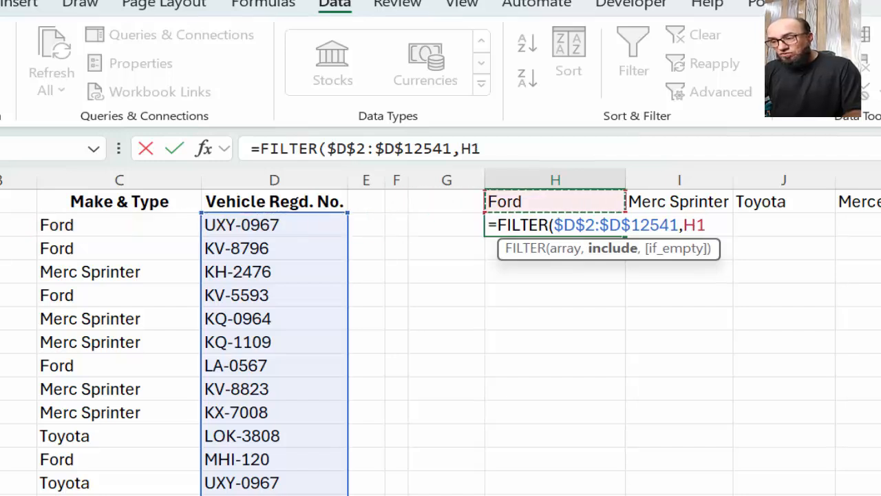
pyautogui.press('Left')
pyautogui.press('Left')
pyautogui.press('Left')
pyautogui.press('Left')
pyautogui.press('Left')
pyautogui.press('Right')
pyautogui.press('Right')
pyautogui.press('Right')
pyautogui.press('Right')
pyautogui.press('Right')
pyautogui.press('Right')
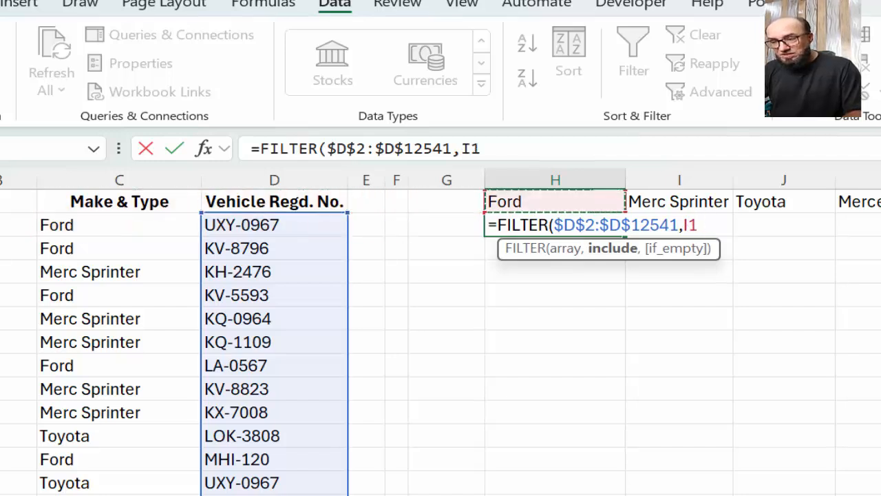
pyautogui.press('Left')
pyautogui.press('Left')
pyautogui.press('Left')
pyautogui.press('Left')
pyautogui.press('Left')
pyautogui.press('Left')
pyautogui.press('Down')
pyautogui.hotkey('ctrl', 'shift', 'Down')
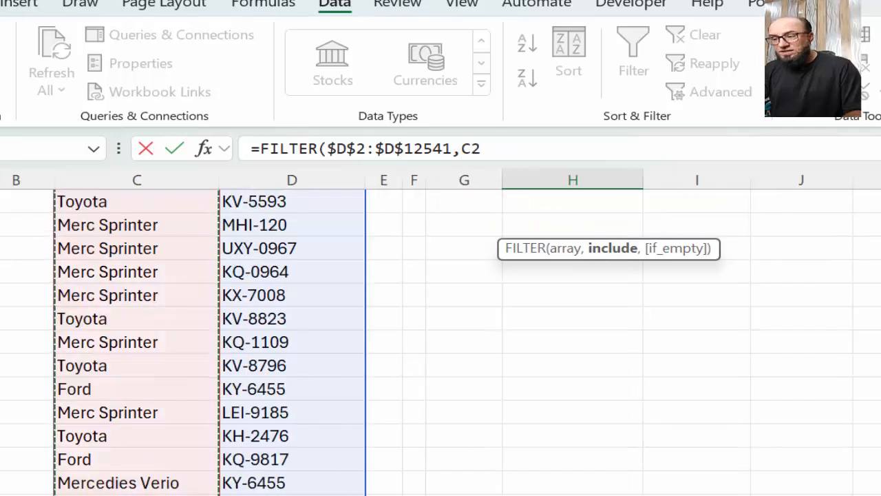
pyautogui.press('F4')
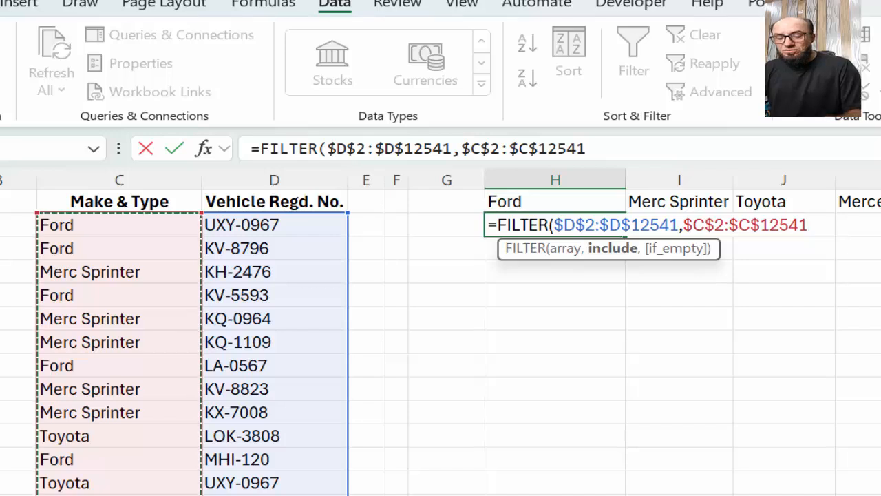
pyautogui.write('=')
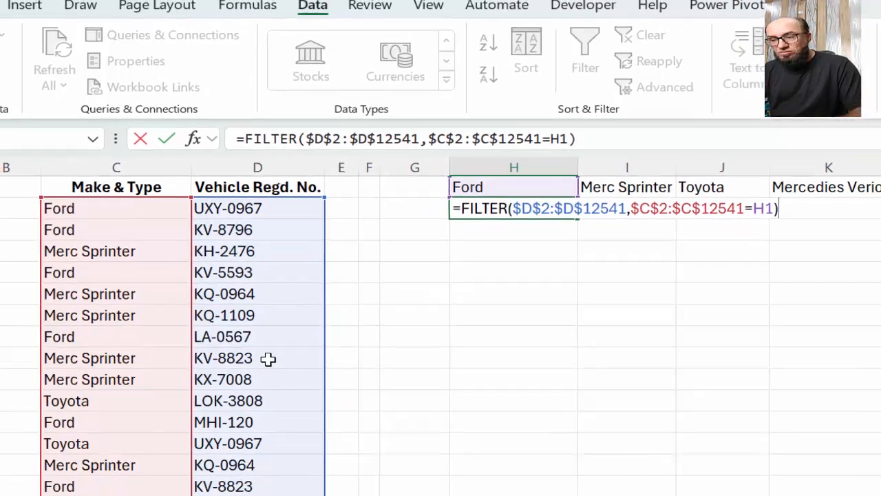
pyautogui.press('Return')
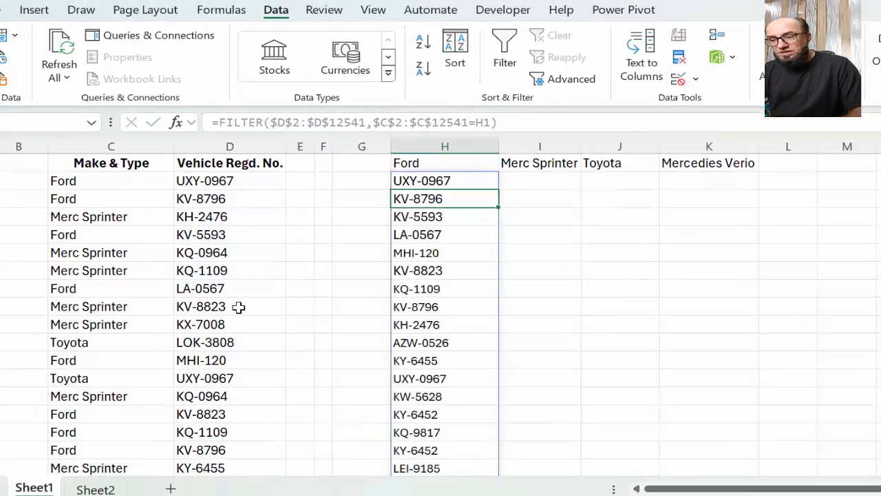
# Fill the FILTER formula from H2 across to K2 for the remaining makes
pyautogui.press('Up')
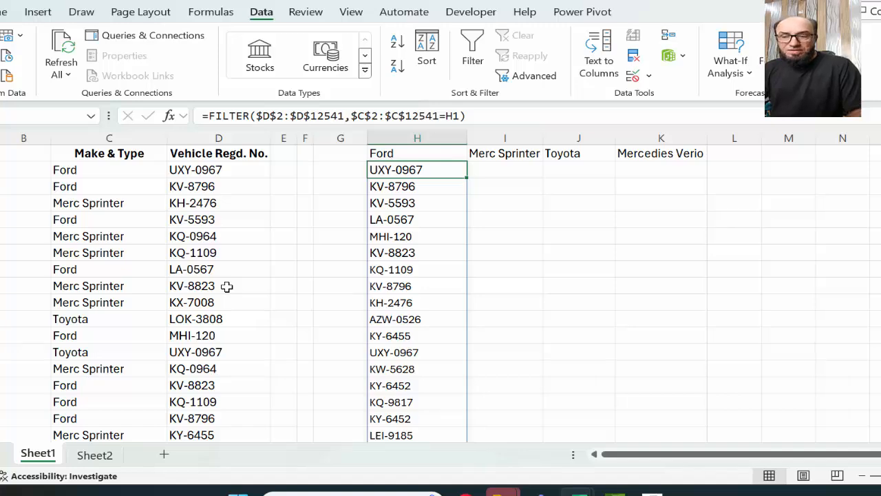
pyautogui.hotkey('shift', 'Right')
pyautogui.hotkey('shift', 'Right')
pyautogui.hotkey('shift', 'Right')
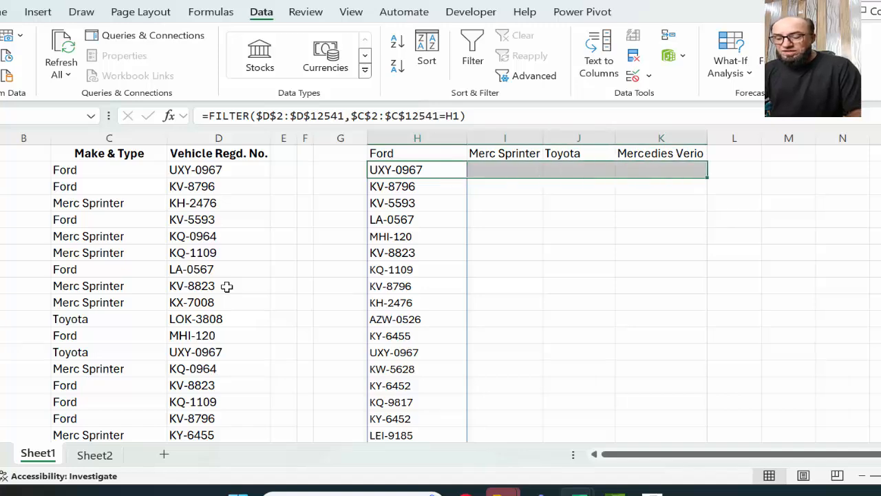
pyautogui.hotkey('ctrl', 'r')
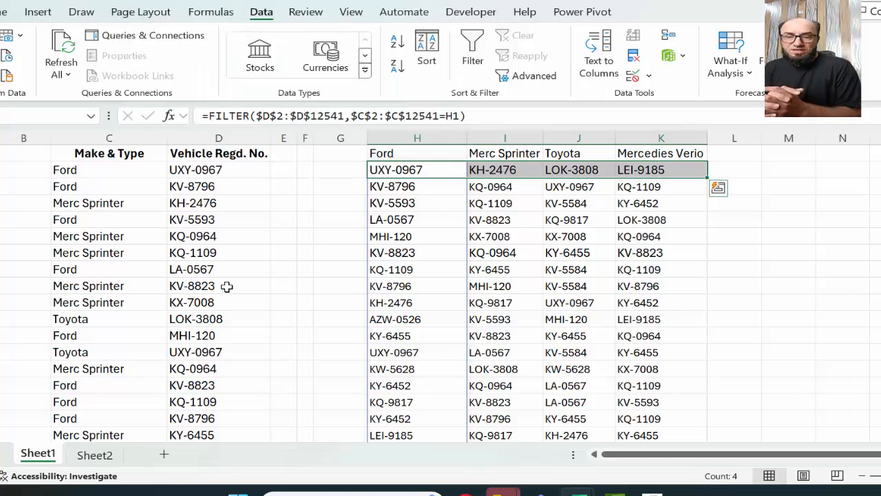
# Make the make headings in H1:K1 bold
pyautogui.press('Left')
pyautogui.press('Left')
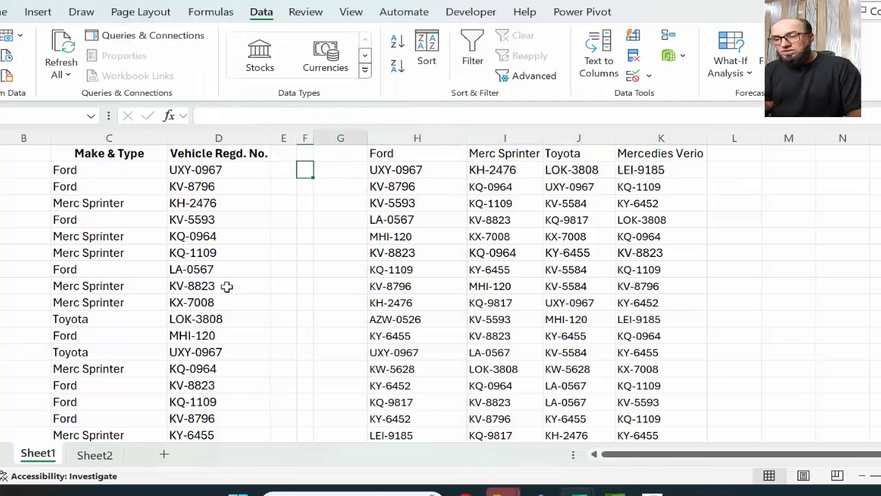
pyautogui.press('Right')
pyautogui.press('Right')
pyautogui.press('Up')
pyautogui.hotkey('ctrl', 'shift', 'Right')
pyautogui.hotkey('ctrl', 'b')
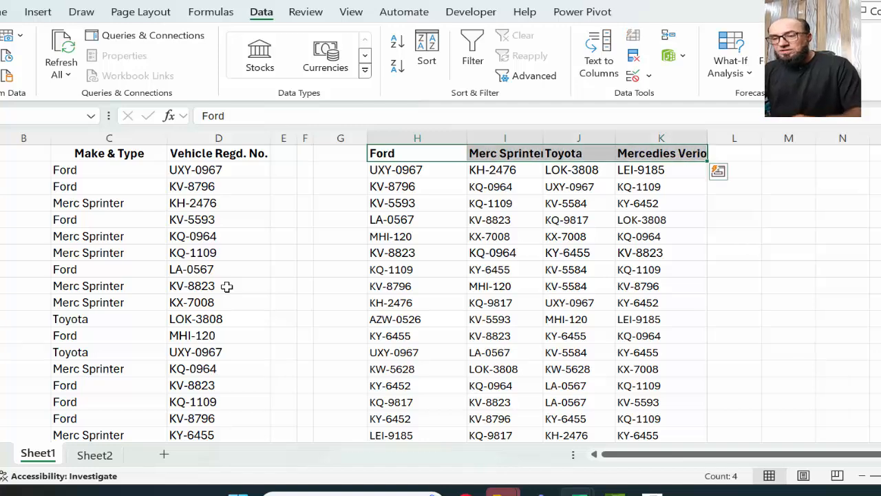
# Look through the filtered registration lists and check which heading the formulas in H2 and I2 refer to
pyautogui.press('Down')
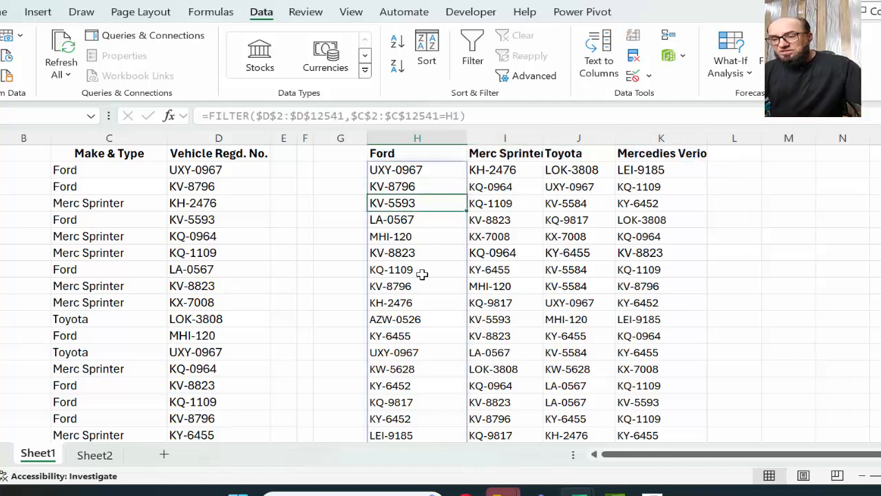
pyautogui.scroll(-15, 424, 241)
pyautogui.scroll(15, 422, 274)
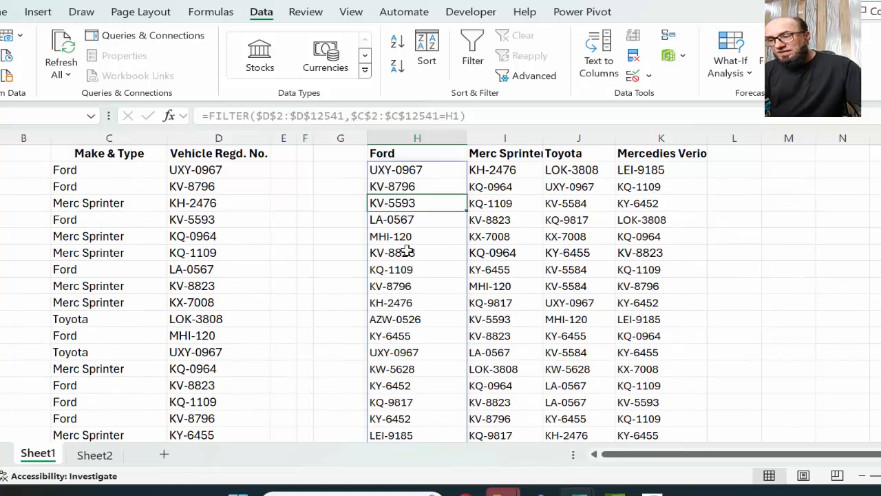
pyautogui.click(399, 169)
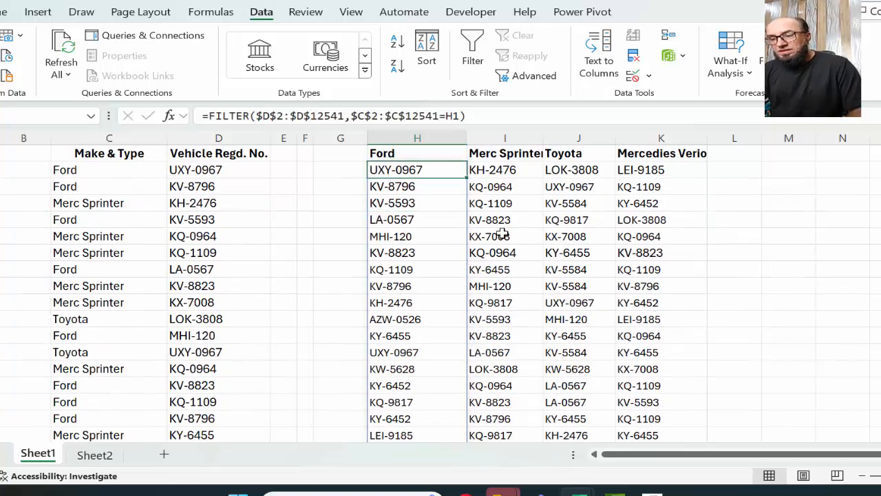
pyautogui.press('Right')
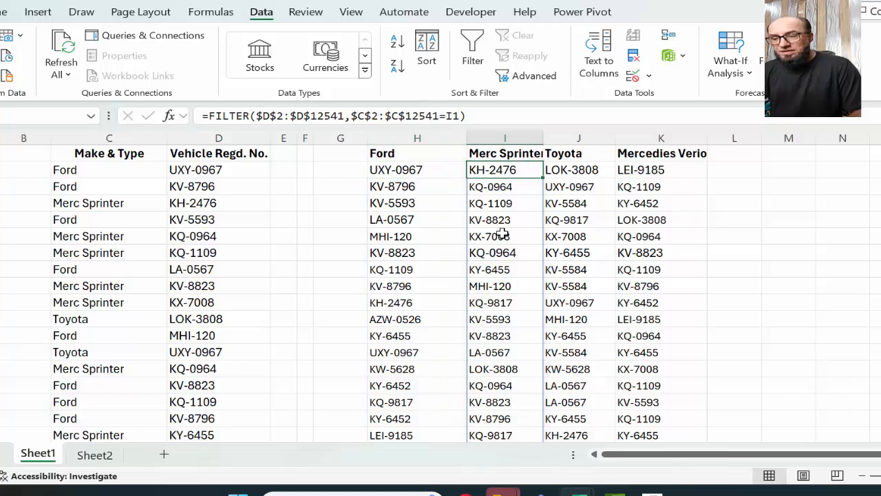
pyautogui.press('Down')
pyautogui.press('Up')
pyautogui.press('Up')
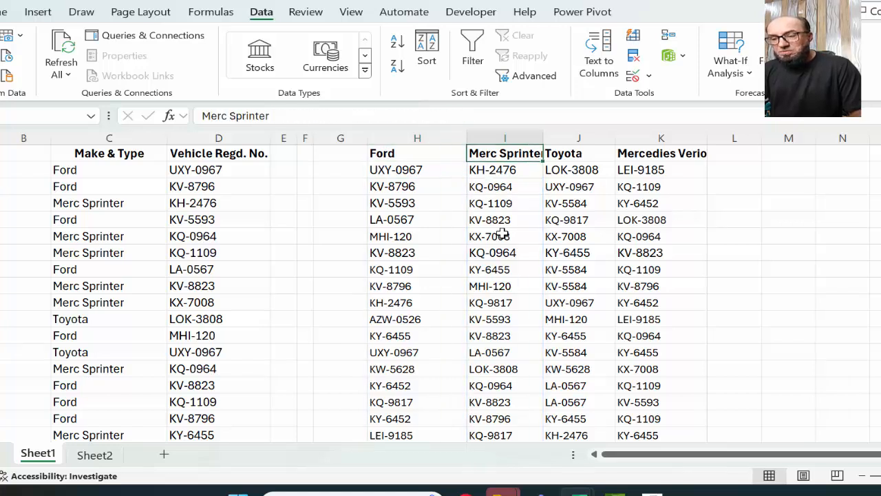
pyautogui.press('Down')
pyautogui.press('Down')
pyautogui.press('Left')
pyautogui.press('Left')
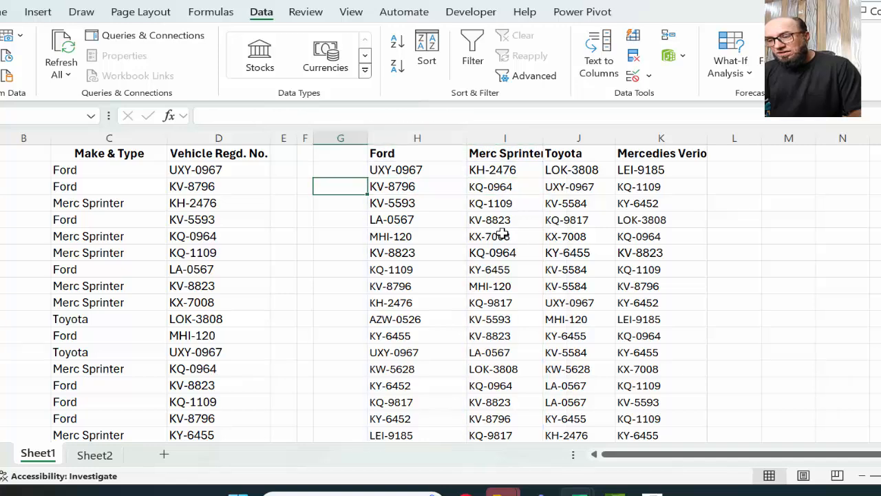
# Select the registration numbers in column D from D2 to the last entry to check their count
pyautogui.press('Up')
pyautogui.press('Right')
pyautogui.press('Left')
pyautogui.press('Left')
pyautogui.press('Left')
pyautogui.press('Left')
pyautogui.hotkey('ctrl', 'shift', 'Down')
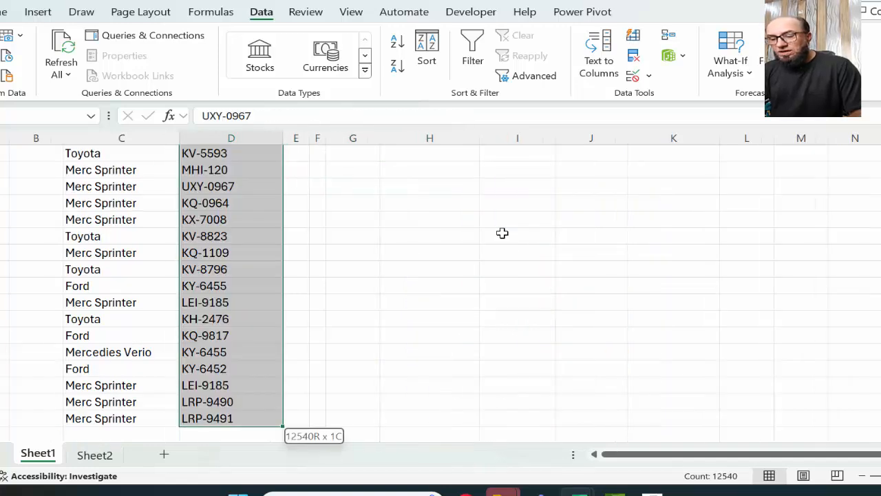
pyautogui.press('Right')
pyautogui.press('Right')
pyautogui.press('Right')
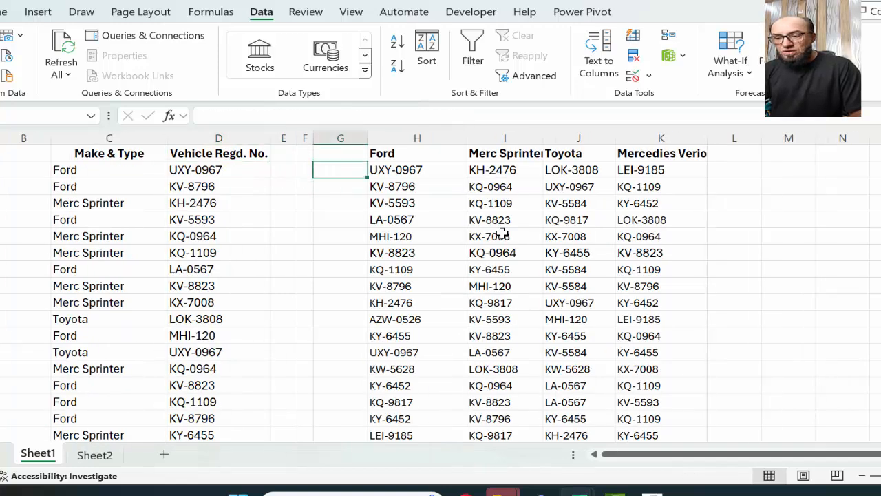
# Select the four filtered lists from H2 through column K down past the longest list to check their combined count
pyautogui.press('Right')
pyautogui.hotkey('shift', 'Right')
pyautogui.hotkey('shift', 'Right')
pyautogui.hotkey('shift', 'Right')
pyautogui.hotkey('ctrl', 'shift', 'Down')
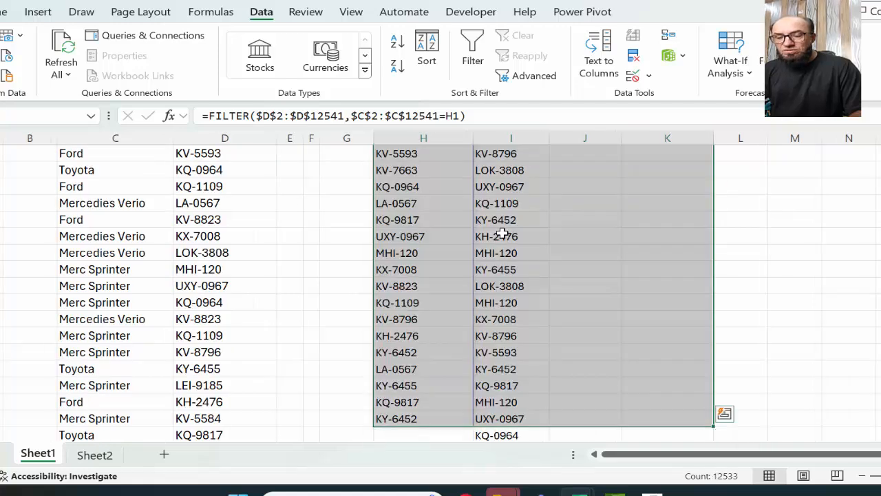
pyautogui.hotkey('shift', 'Left')
pyautogui.hotkey('shift', 'Down')
pyautogui.hotkey('shift', 'Down')
pyautogui.hotkey('shift', 'Down')
pyautogui.hotkey('shift', 'Down')
pyautogui.hotkey('shift', 'Down')
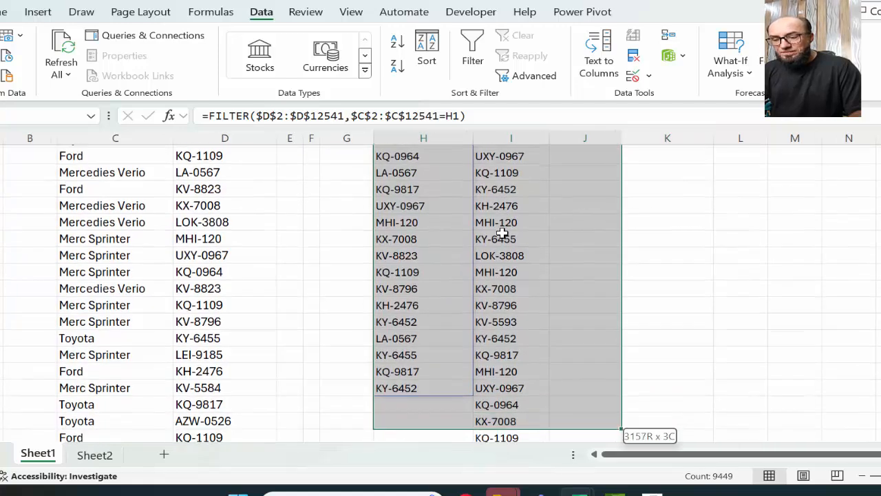
pyautogui.hotkey('shift', 'Right')
pyautogui.hotkey('shift', 'Down')
pyautogui.hotkey('shift', 'Down')
pyautogui.hotkey('shift', 'Down')
pyautogui.hotkey('shift', 'Down')
pyautogui.hotkey('shift', 'Down')
pyautogui.hotkey('shift', 'Down')
pyautogui.hotkey('shift', 'Down')
pyautogui.hotkey('shift', 'Down')
pyautogui.hotkey('shift', 'Down')
pyautogui.hotkey('shift', 'Down')
pyautogui.hotkey('shift', 'Up')
pyautogui.hotkey('shift', 'Up')
pyautogui.hotkey('shift', 'Up')
pyautogui.hotkey('shift', 'Up')
pyautogui.hotkey('shift', 'Up')
pyautogui.hotkey('shift', 'Up')
pyautogui.hotkey('shift', 'Up')
pyautogui.hotkey('shift', 'Up')
pyautogui.hotkey('shift', 'Up')
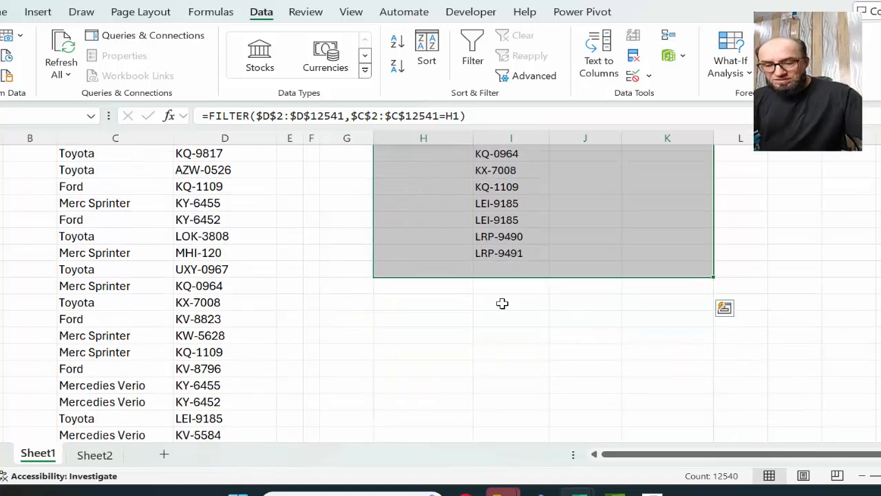
pyautogui.click(513, 221)
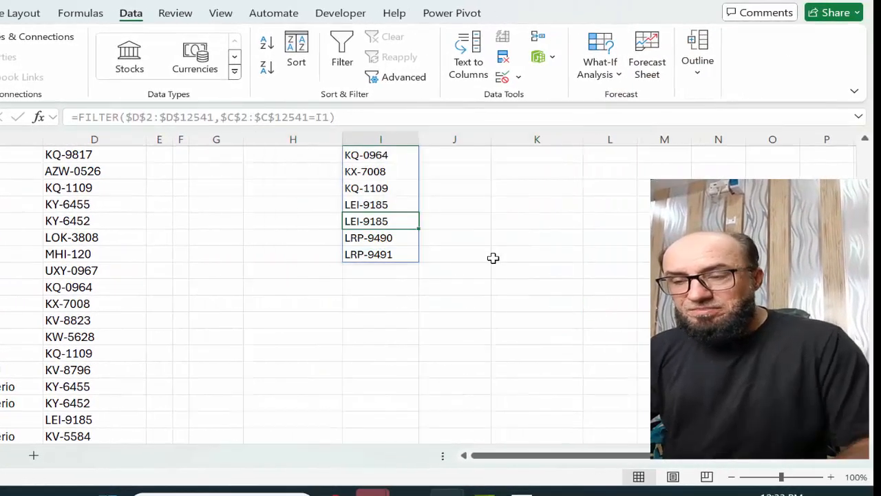
pyautogui.hotkey('ctrl', 'Up')
pyautogui.press('Down')
pyautogui.press('Up')
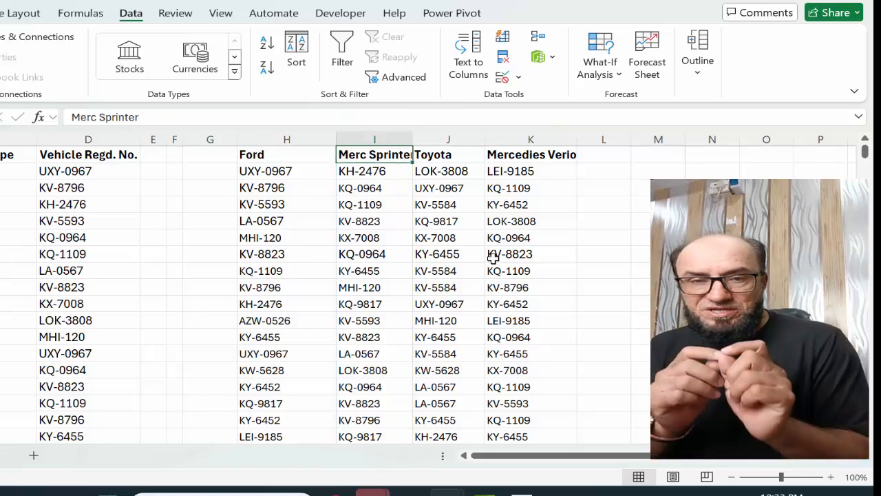